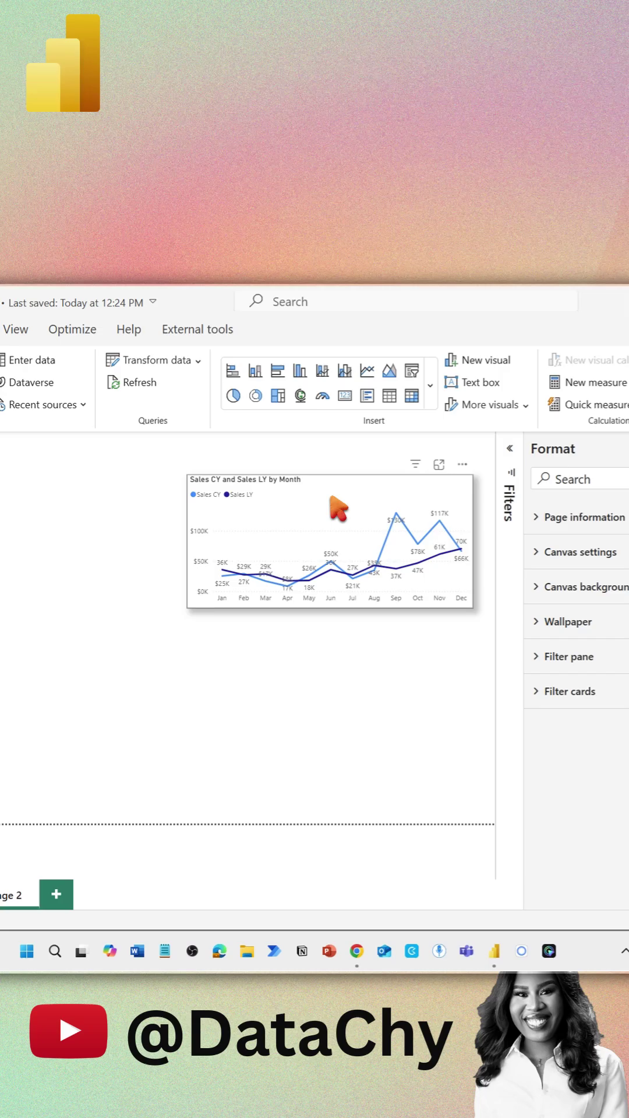
Copy and paste the Sales CY and Sales LY by Month chart, placing the copy beneath the original.
{"action": "left_click", "coordinate": [336, 507]}
{"action": "key", "text": "ctrl+c"}
{"action": "key", "text": "ctrl+v"}
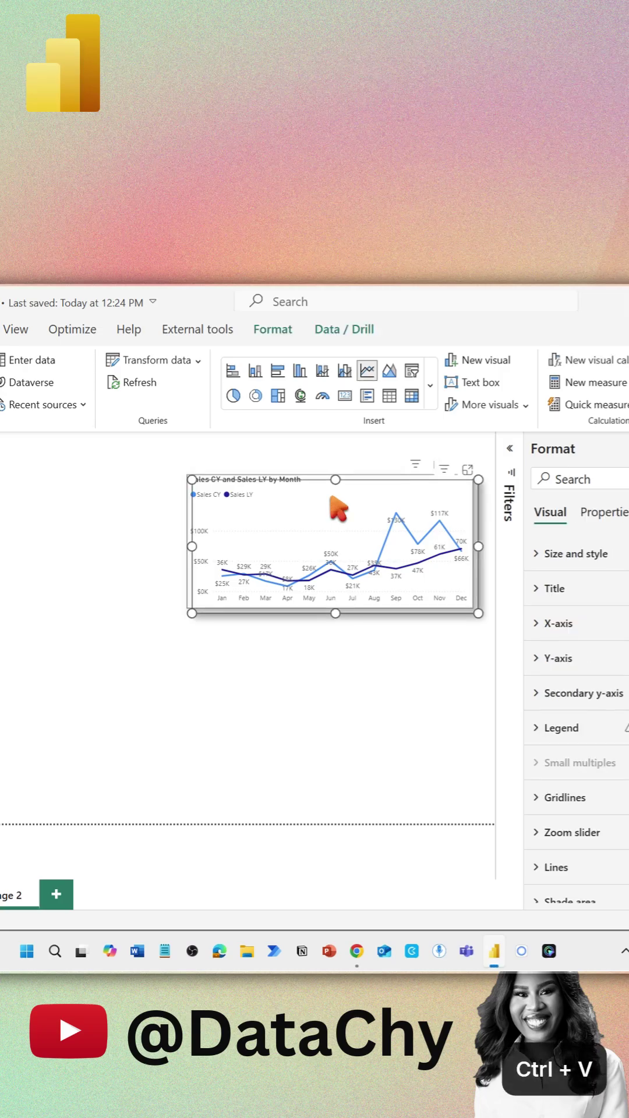
{"action": "left_click_drag", "start_coordinate": [339, 522], "coordinate": [334, 655]}
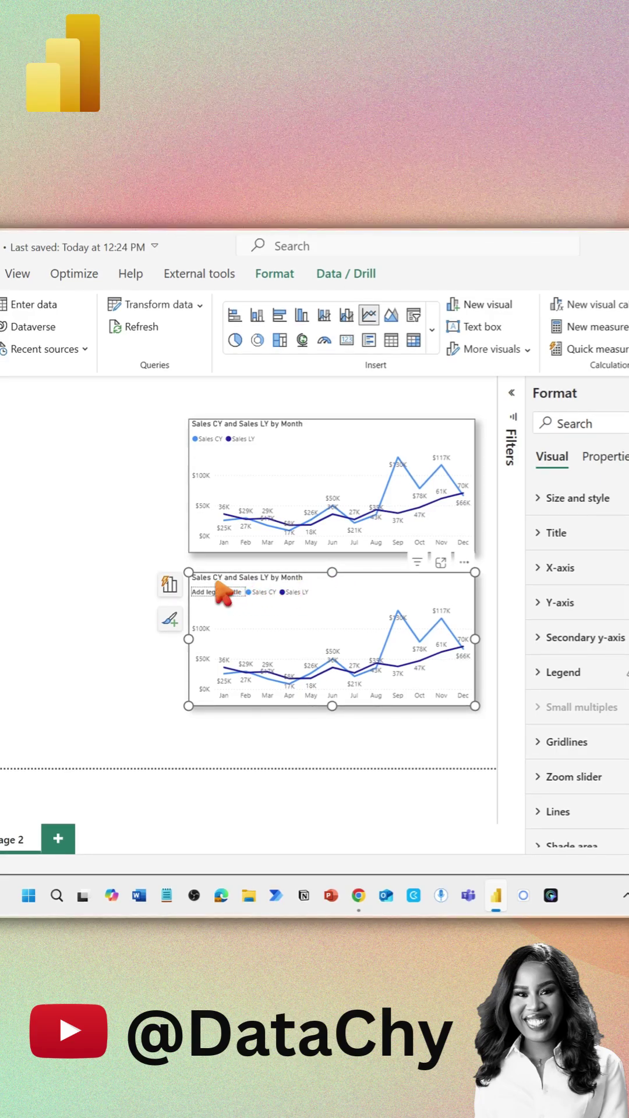
Replace the duplicated chart's title text with 'Sales Trend'.
{"action": "left_click", "coordinate": [367, 534]}
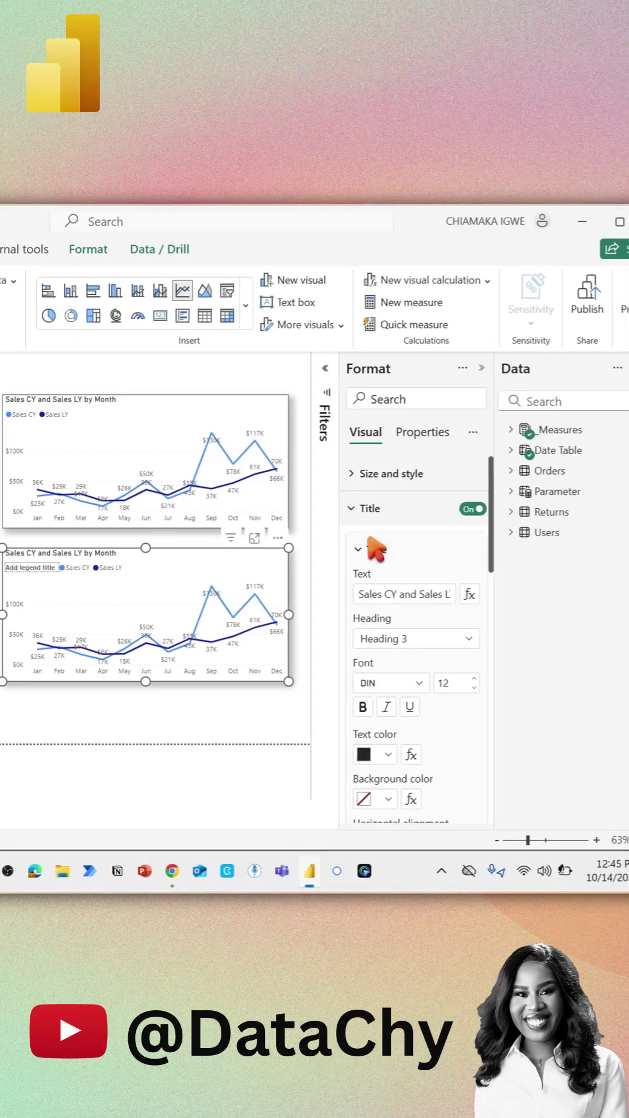
{"action": "key", "text": "ctrl+a"}
{"action": "type", "text": "S"}
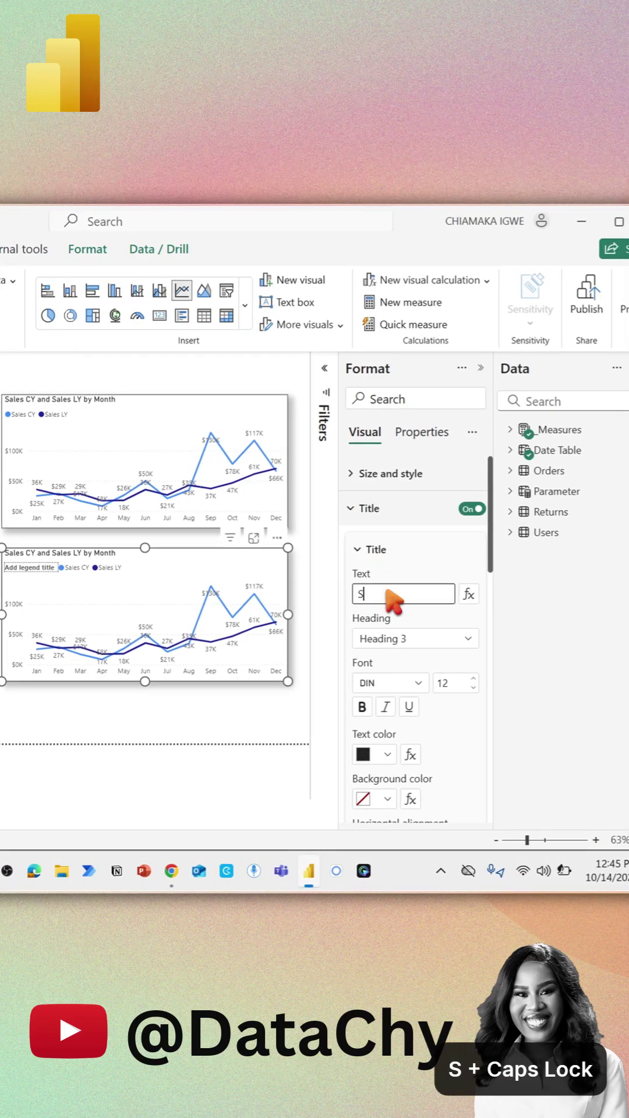
{"action": "type", "text": "les Trend"}
{"action": "key", "text": "Return"}
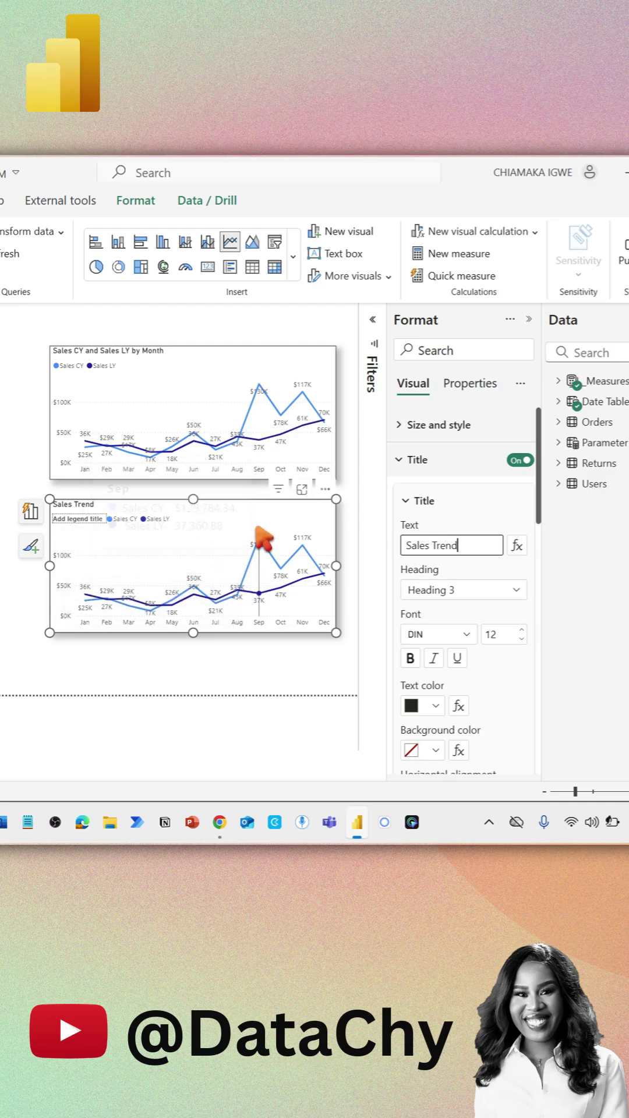
{"action": "mouse_move", "coordinate": [211, 594]}
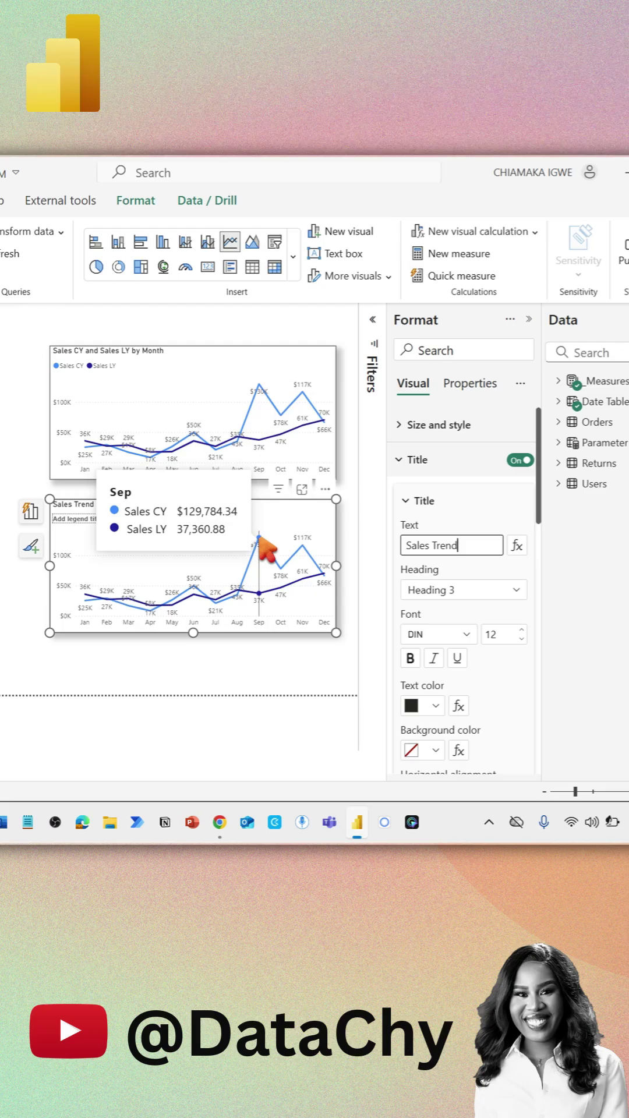
{"action": "scroll", "coordinate": [445, 524], "scroll_direction": "down", "scroll_amount": 5}
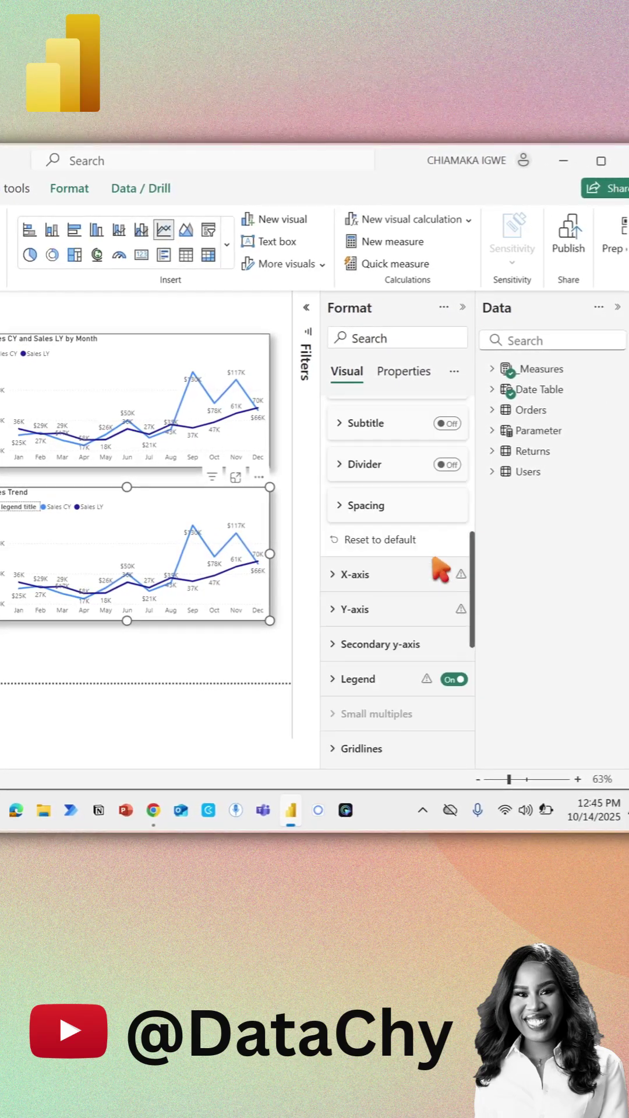
{"action": "scroll", "coordinate": [440, 577], "scroll_direction": "down", "scroll_amount": 5}
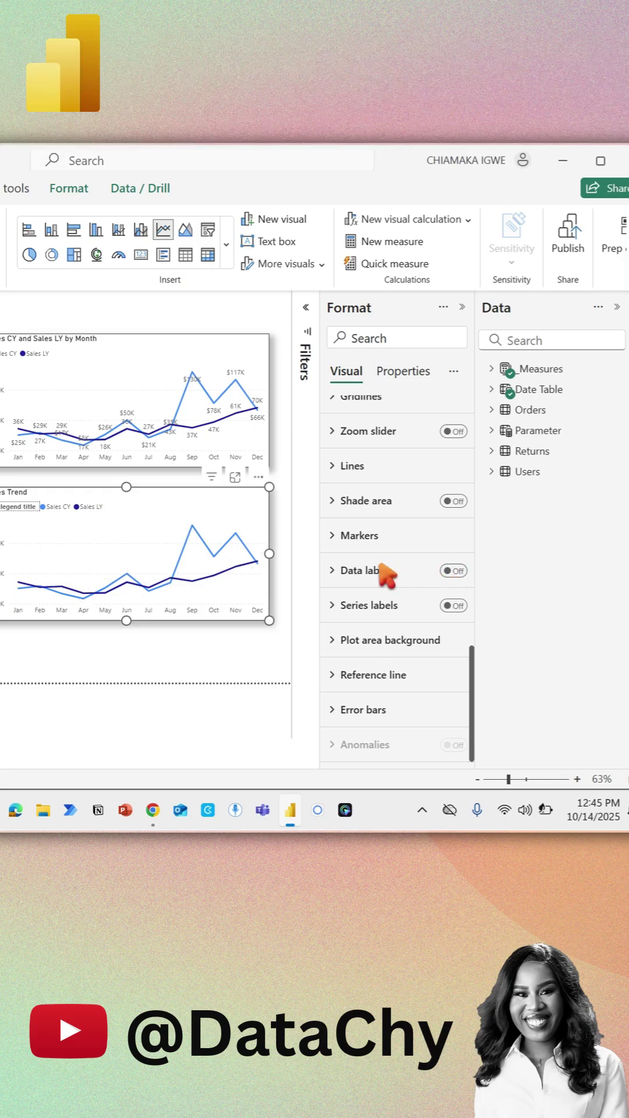
{"action": "scroll", "coordinate": [393, 575], "scroll_direction": "up", "scroll_amount": 3}
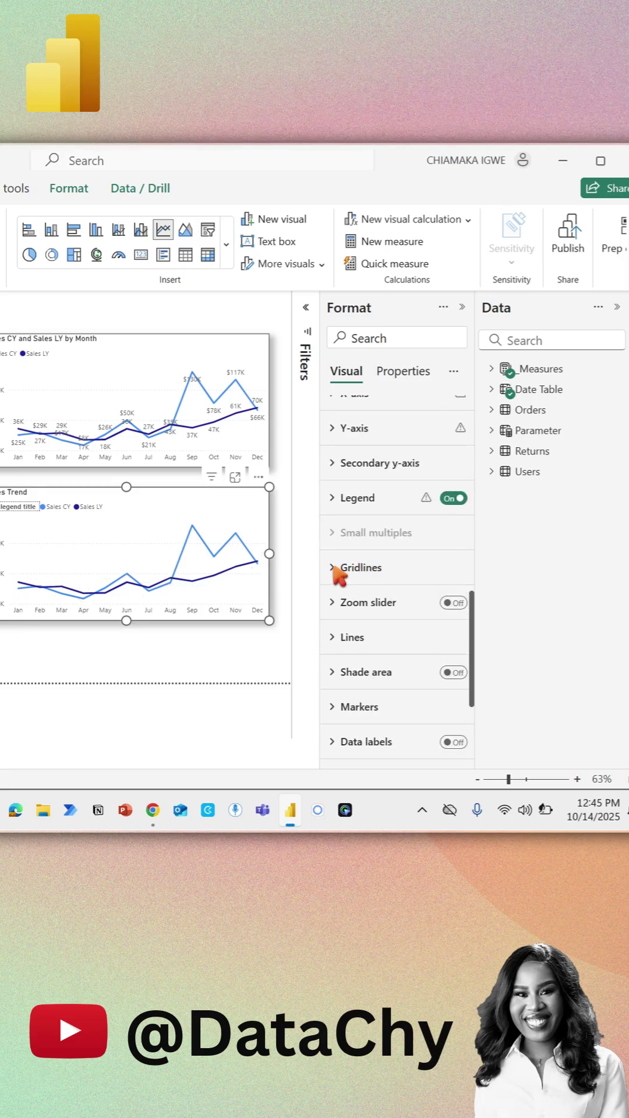
Switch off the Sales Trend chart's horizontal gridlines.
{"action": "left_click", "coordinate": [338, 568]}
{"action": "left_click", "coordinate": [446, 609]}
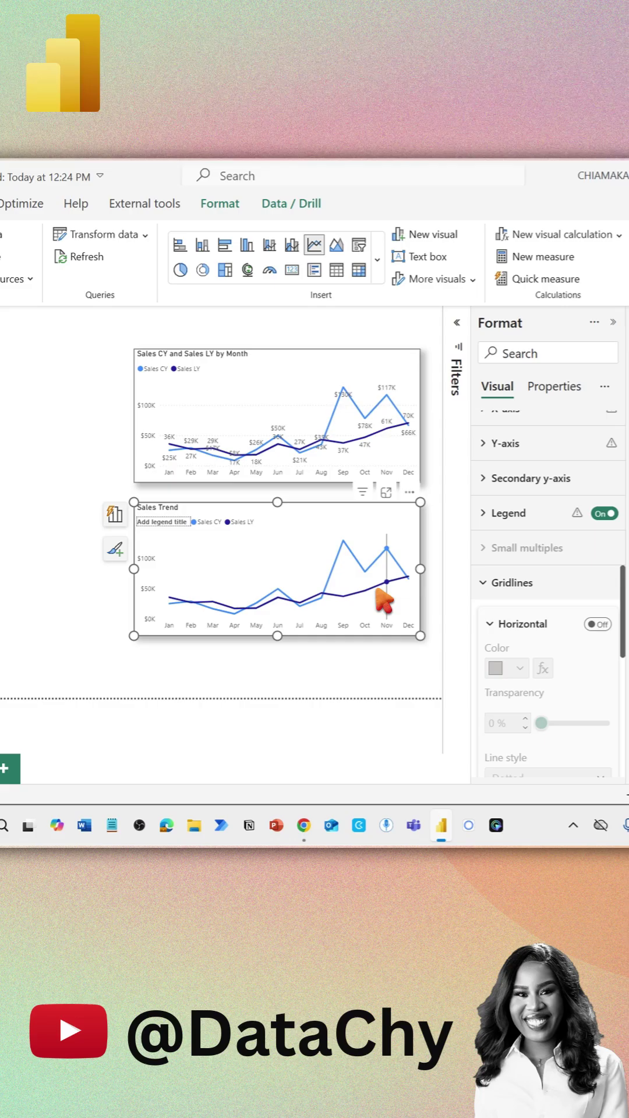
{"action": "mouse_move", "coordinate": [215, 556]}
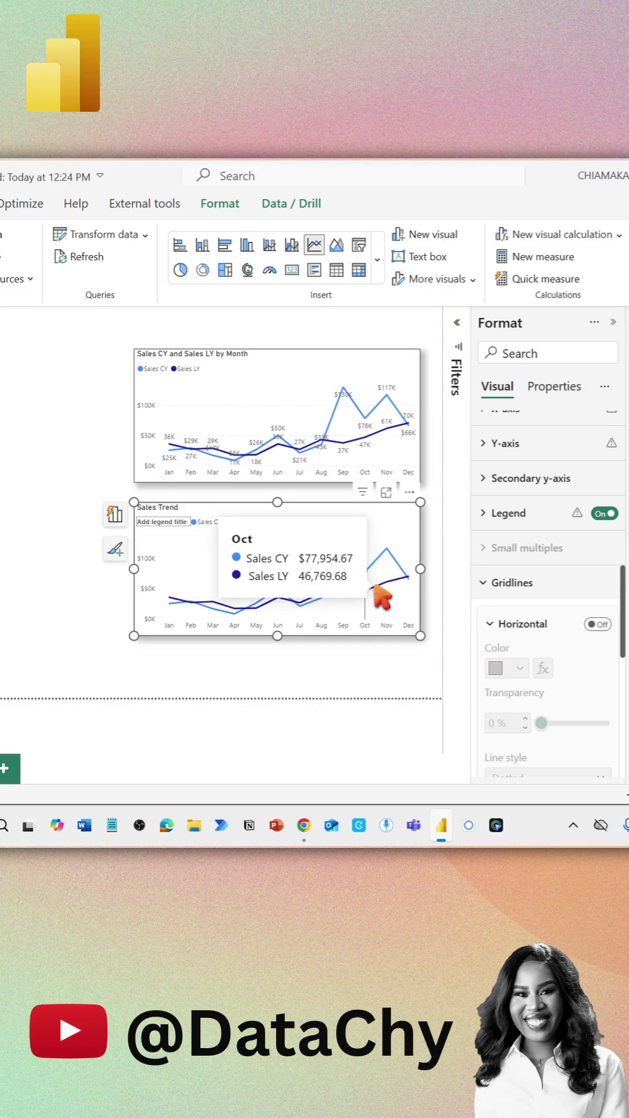
Give the Sales LY series a Dashed line style coloured White, 20% darker.
{"action": "left_click", "coordinate": [319, 604]}
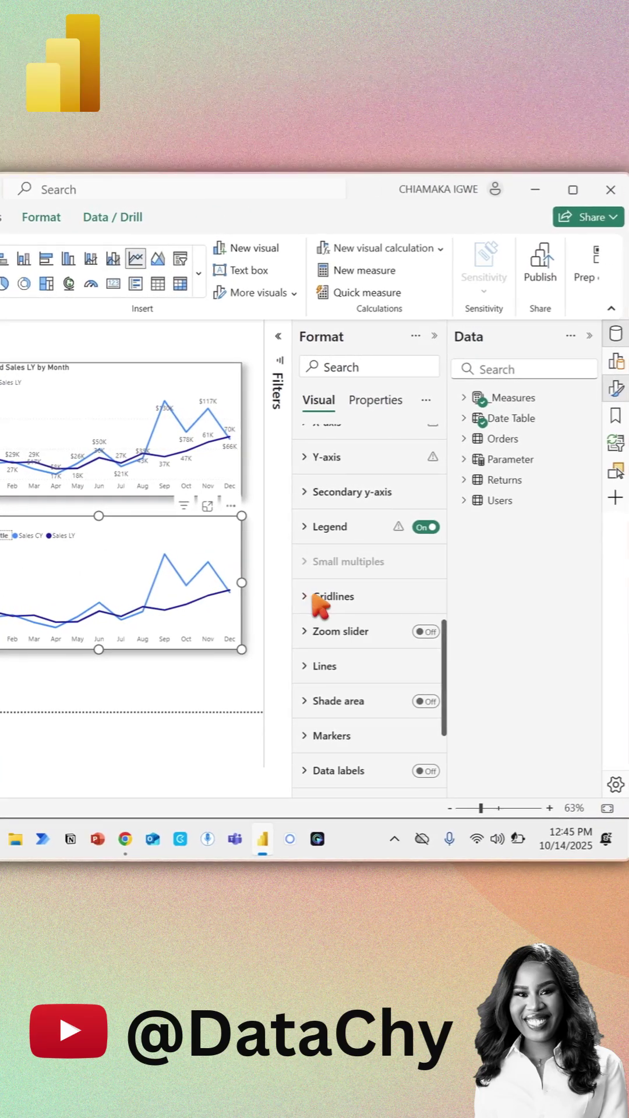
{"action": "scroll", "coordinate": [321, 604], "scroll_direction": "down", "scroll_amount": 3}
{"action": "left_click", "coordinate": [319, 495]}
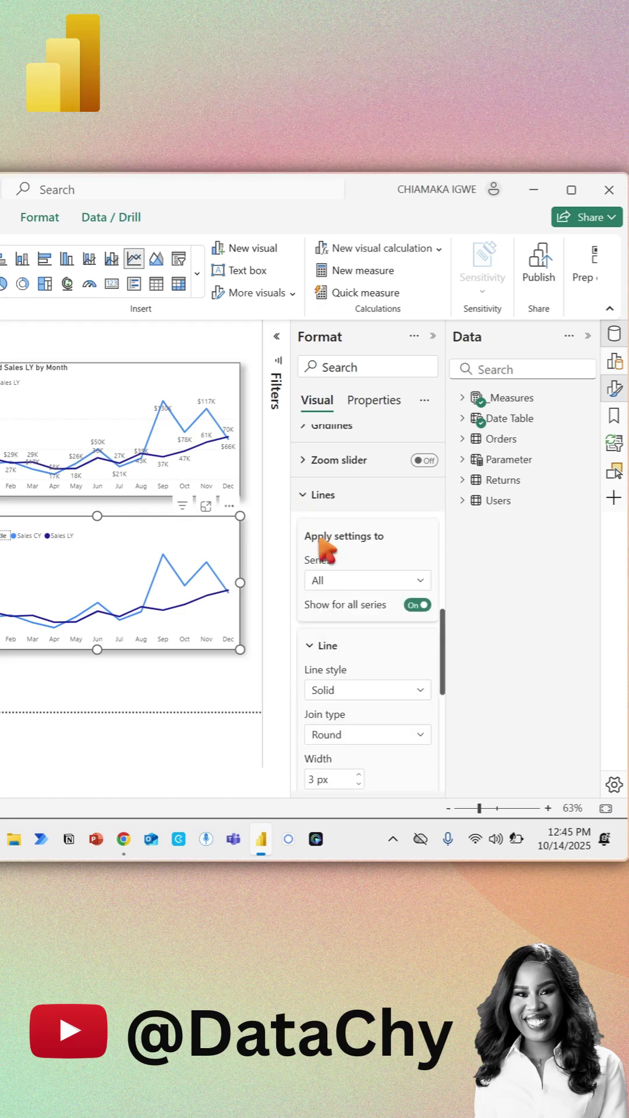
{"action": "left_click", "coordinate": [365, 580]}
{"action": "left_click", "coordinate": [350, 643]}
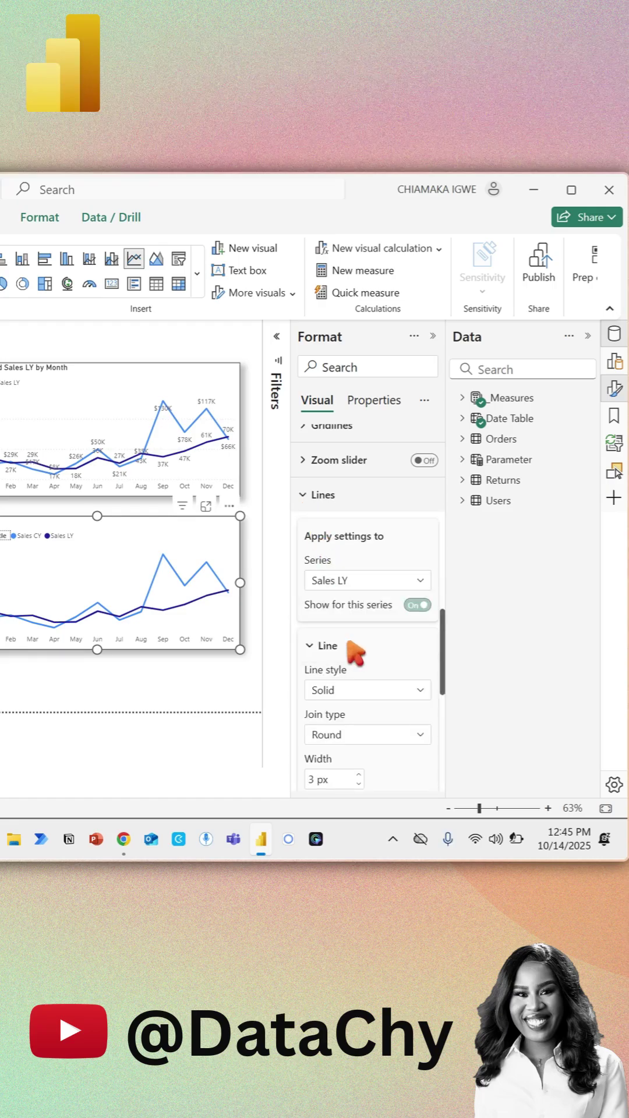
{"action": "scroll", "coordinate": [355, 651], "scroll_direction": "down", "scroll_amount": 5}
{"action": "scroll", "coordinate": [368, 611], "scroll_direction": "up", "scroll_amount": 1}
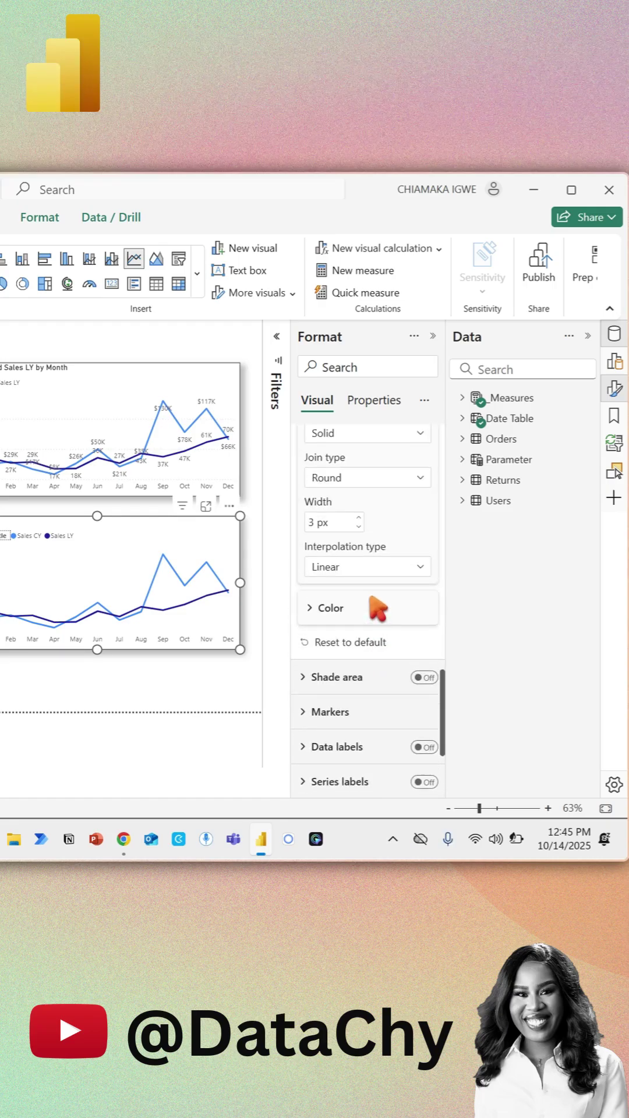
{"action": "scroll", "coordinate": [377, 569], "scroll_direction": "up", "scroll_amount": 3}
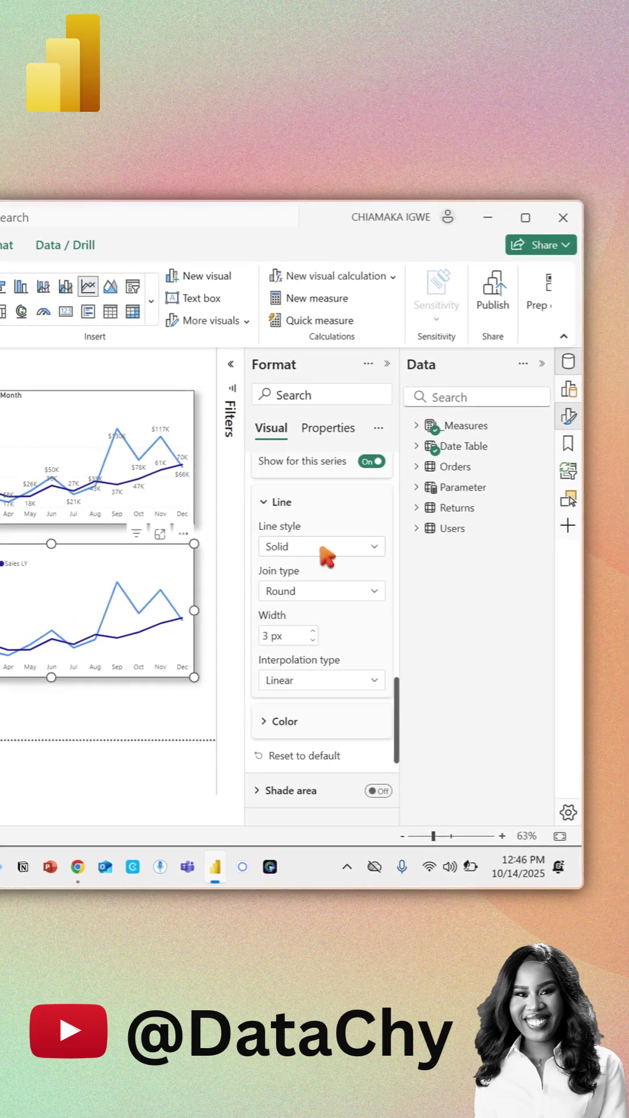
{"action": "left_click", "coordinate": [323, 547]}
{"action": "left_click", "coordinate": [297, 588]}
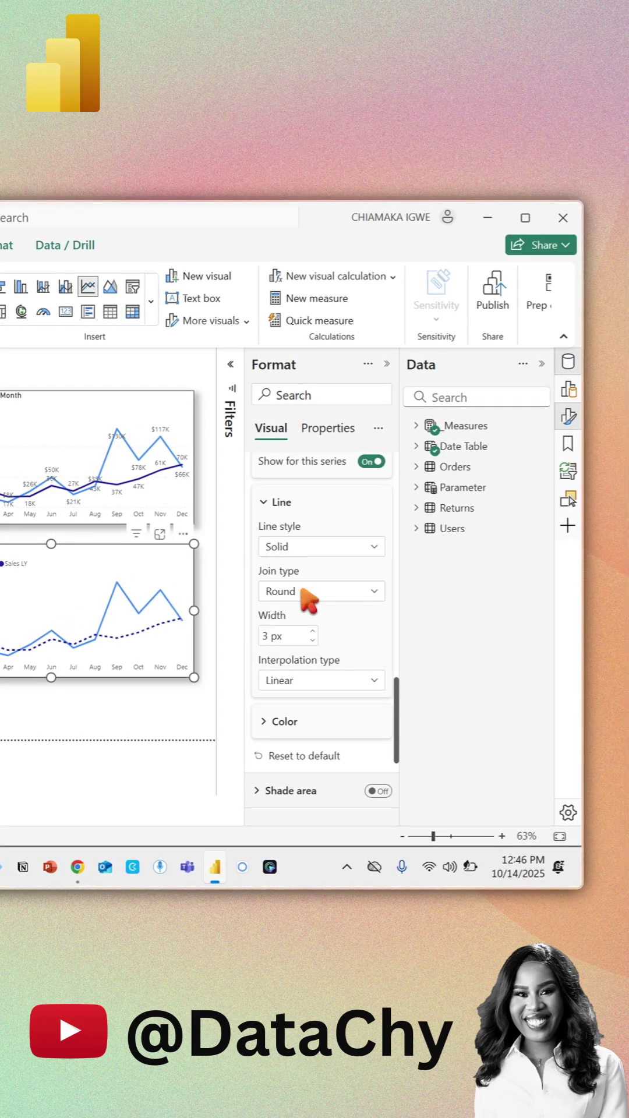
{"action": "scroll", "coordinate": [312, 611], "scroll_direction": "down", "scroll_amount": 2}
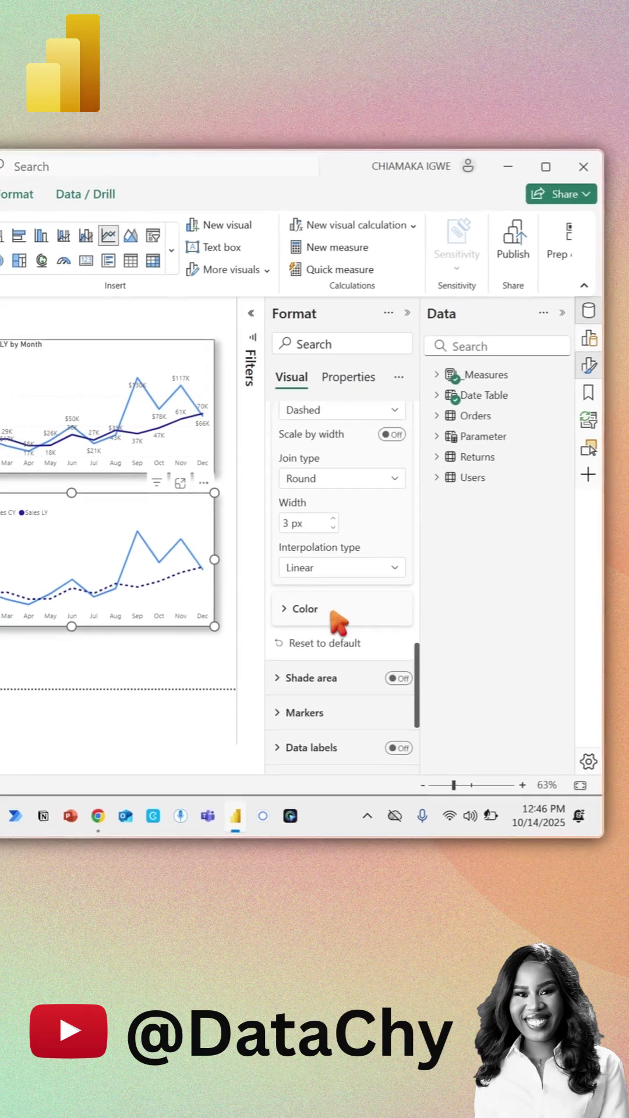
{"action": "left_click", "coordinate": [333, 612]}
{"action": "left_click", "coordinate": [315, 648]}
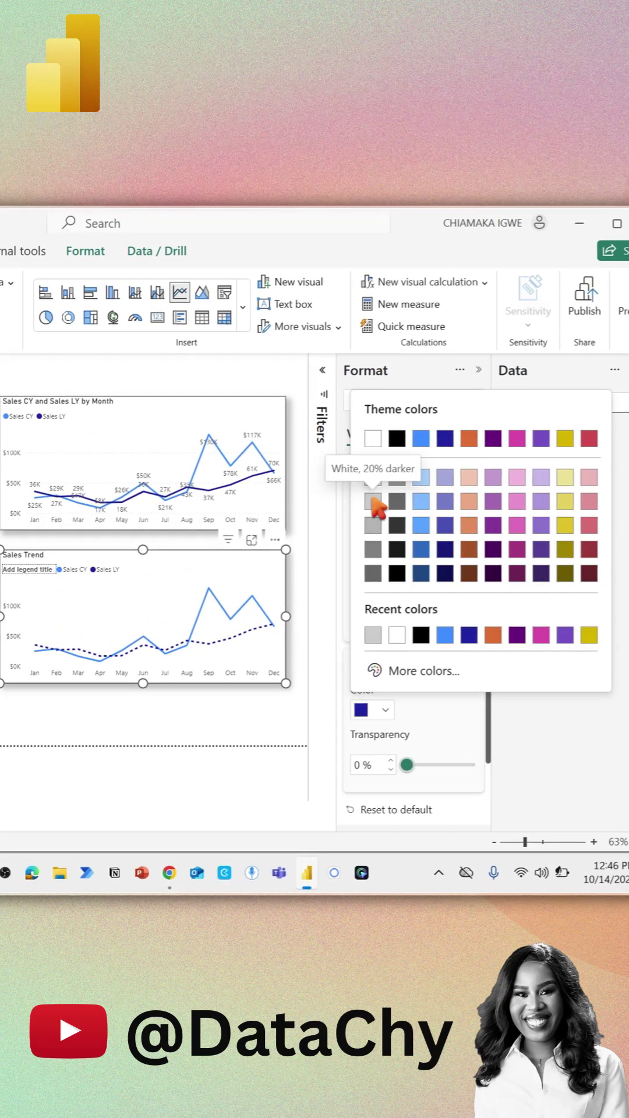
{"action": "left_click", "coordinate": [302, 438]}
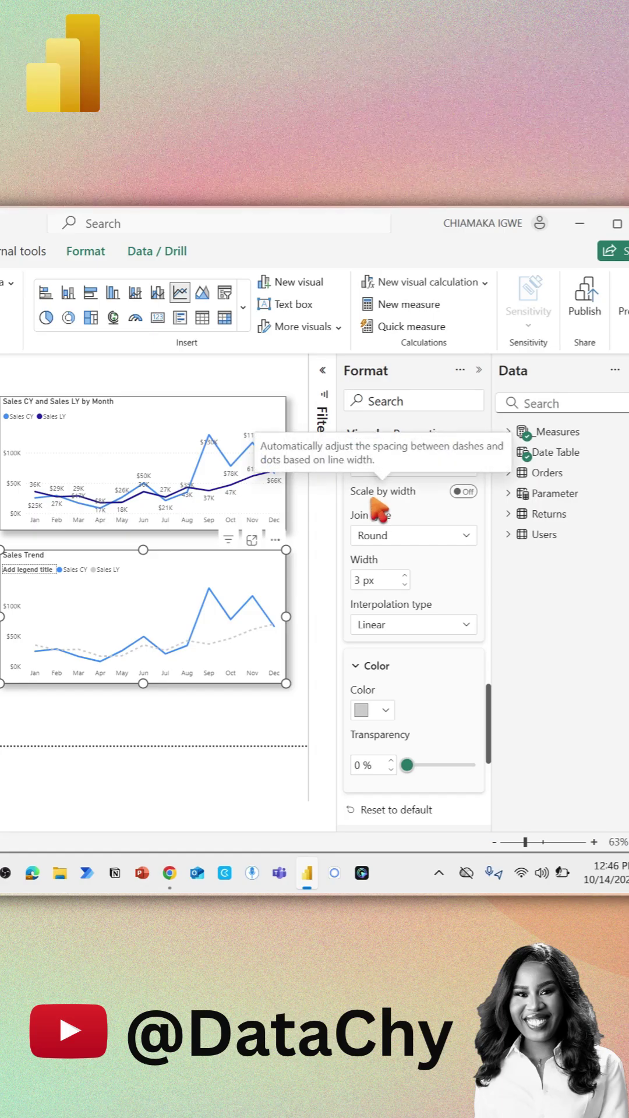
{"action": "mouse_move", "coordinate": [227, 533]}
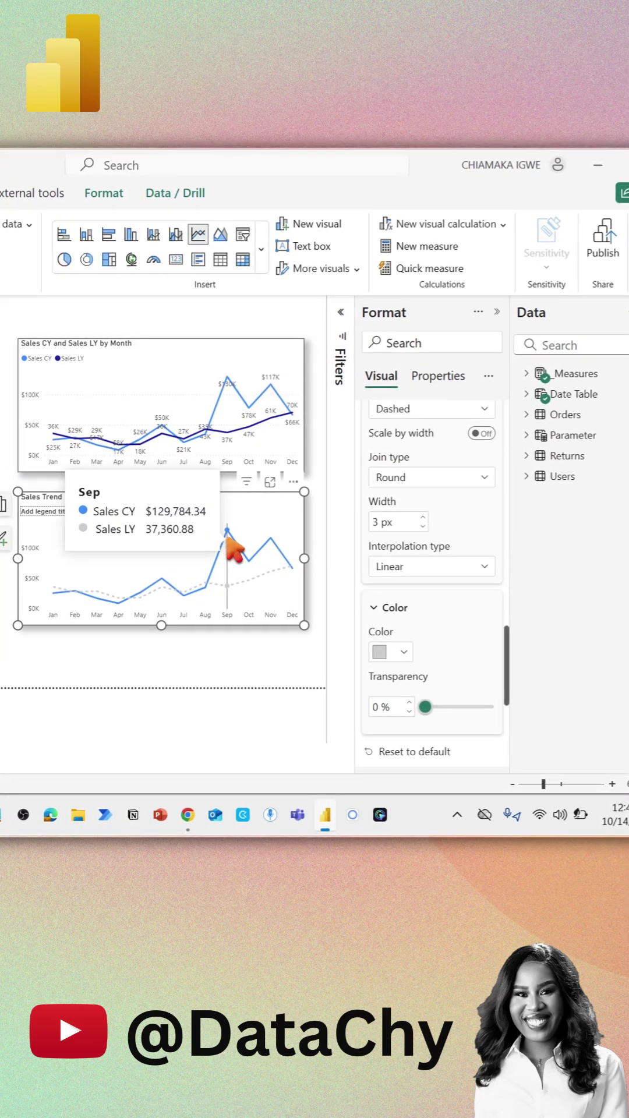
{"action": "scroll", "coordinate": [441, 585], "scroll_direction": "up", "scroll_amount": 3}
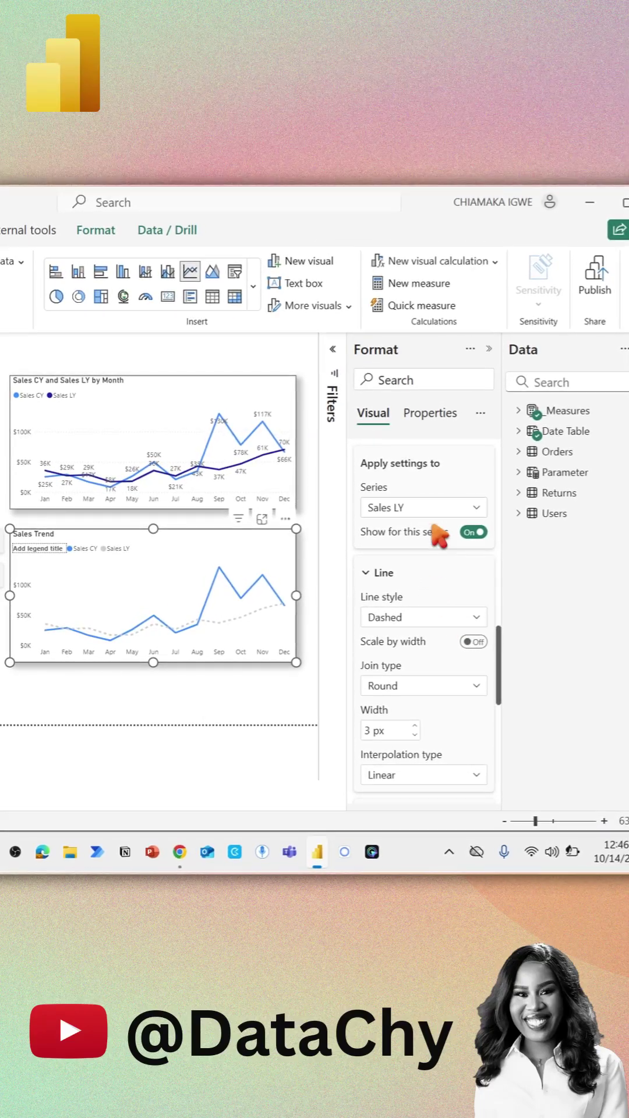
Apply Smooth interpolation to all series lines in the Sales Trend chart.
{"action": "left_click", "coordinate": [424, 506]}
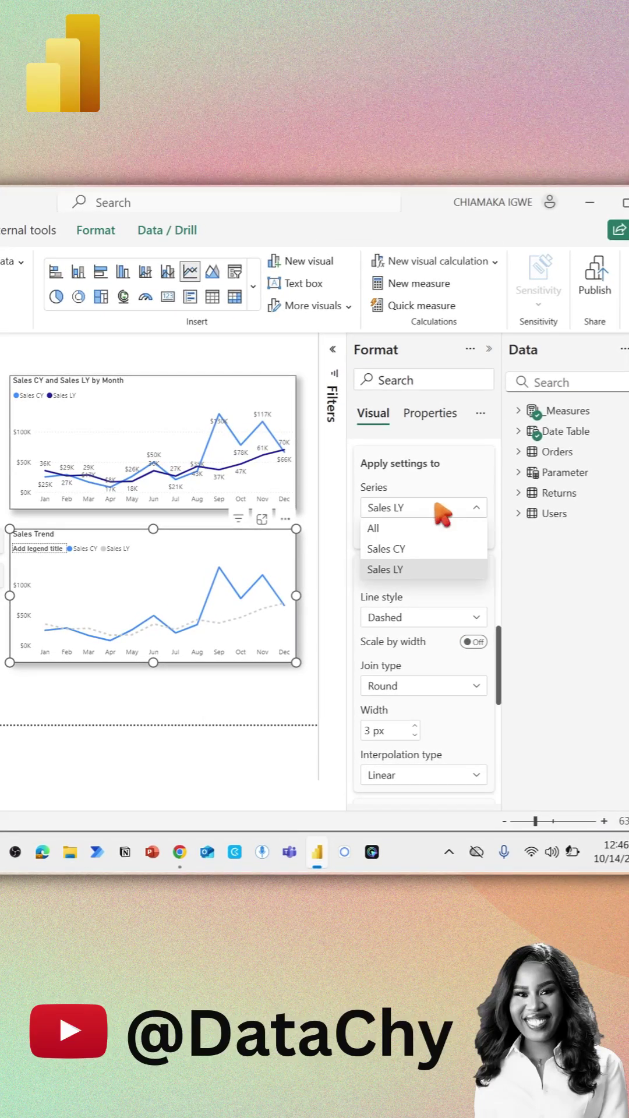
{"action": "left_click", "coordinate": [410, 529]}
{"action": "scroll", "coordinate": [432, 601], "scroll_direction": "down", "scroll_amount": 3}
{"action": "scroll", "coordinate": [446, 612], "scroll_direction": "down", "scroll_amount": 2}
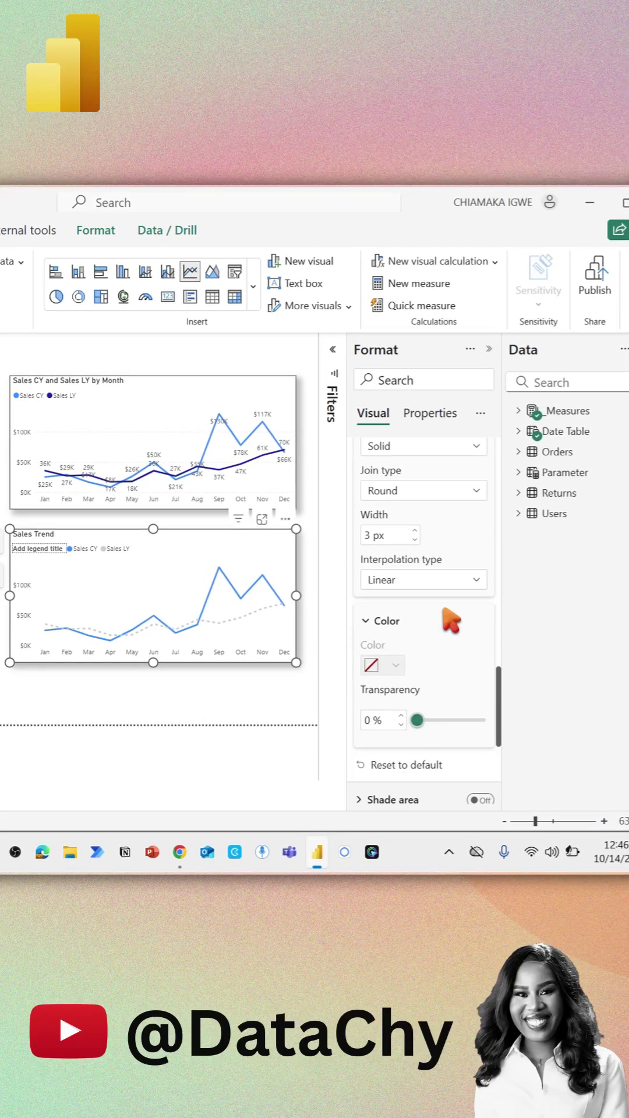
{"action": "left_click", "coordinate": [447, 581]}
{"action": "left_click", "coordinate": [407, 620]}
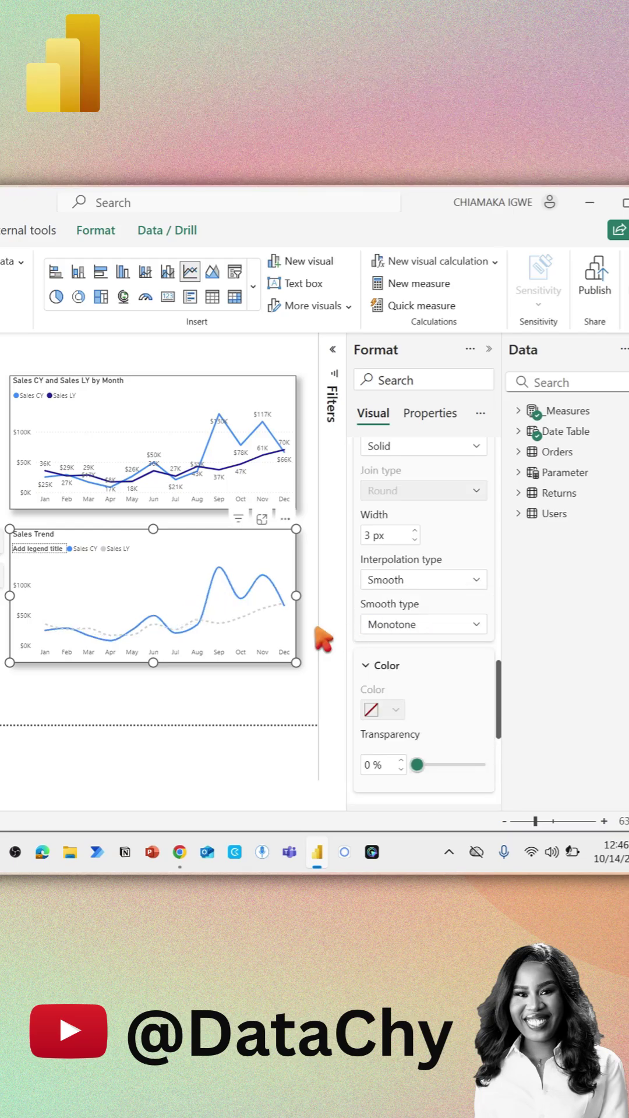
{"action": "left_click", "coordinate": [324, 642]}
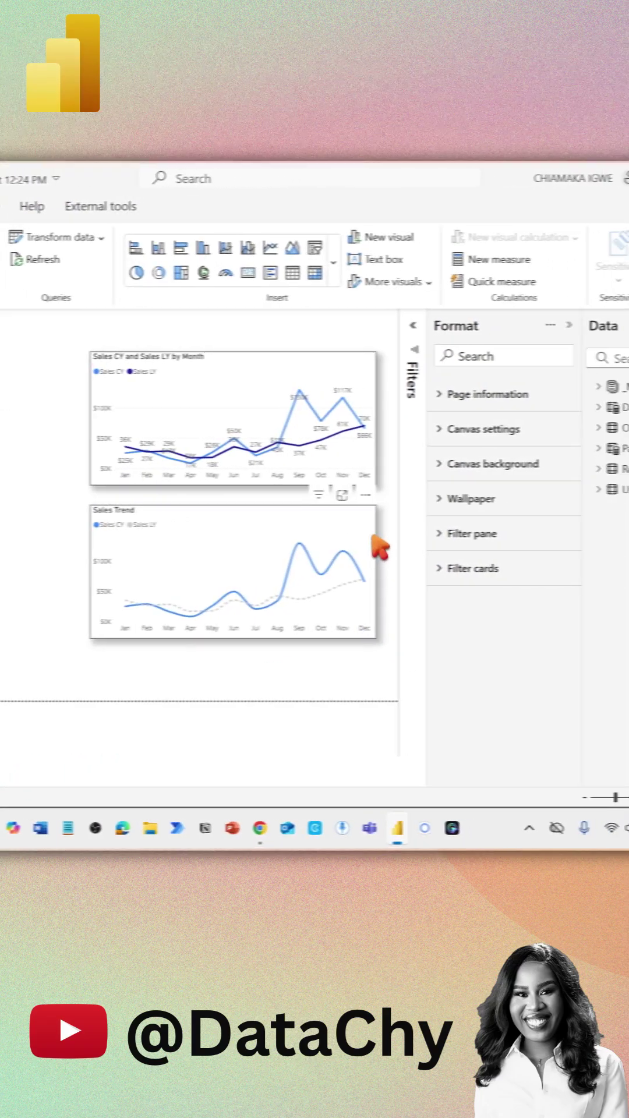
Under Size and style, set the Sales Trend visual border to White with 5 px rounded corners.
{"action": "left_click", "coordinate": [308, 531]}
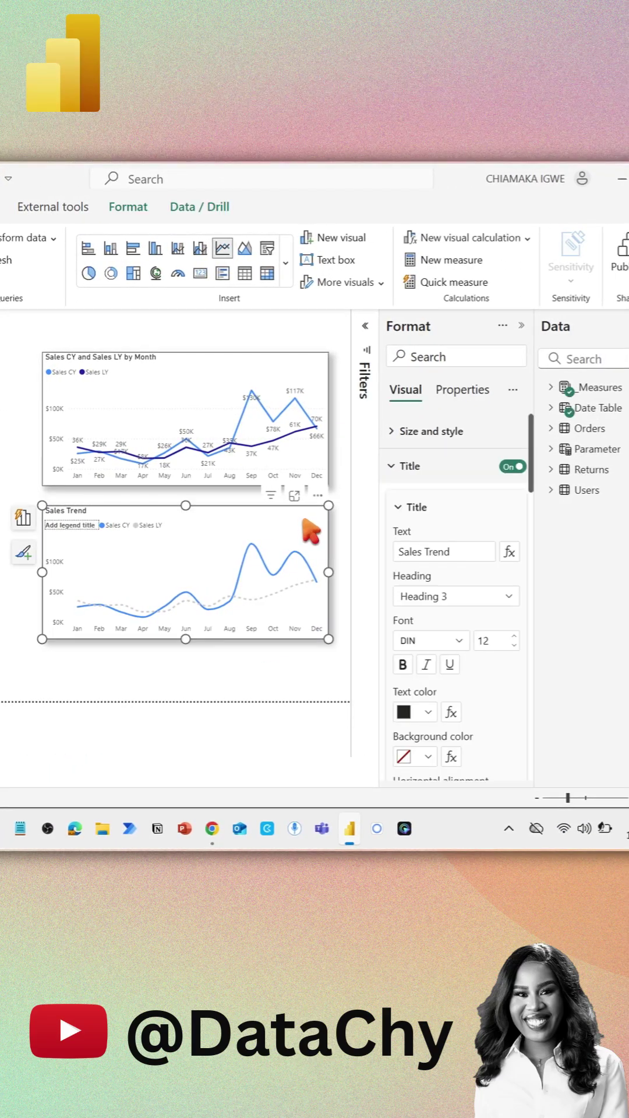
{"action": "left_click", "coordinate": [306, 493]}
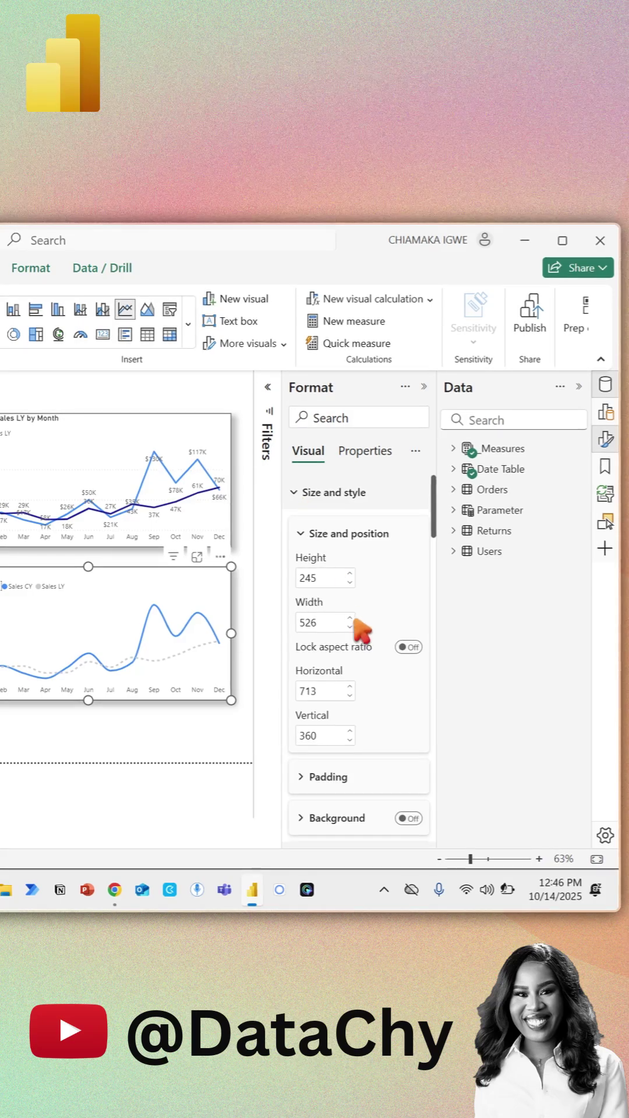
{"action": "scroll", "coordinate": [359, 612], "scroll_direction": "down", "scroll_amount": 3}
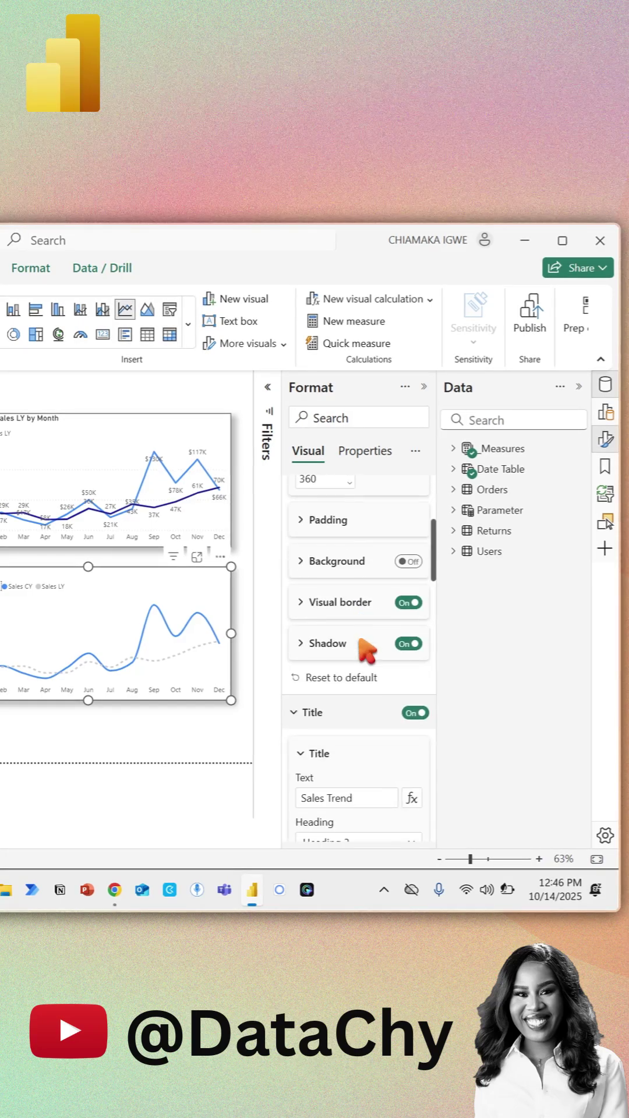
{"action": "left_click", "coordinate": [311, 605]}
{"action": "left_click", "coordinate": [317, 651]}
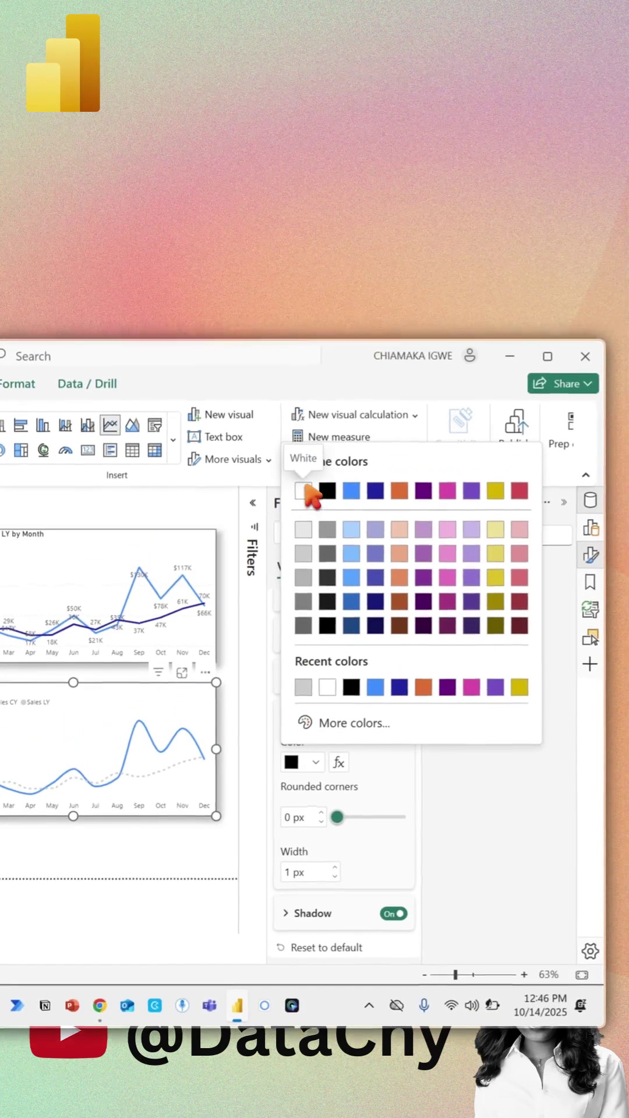
{"action": "left_click", "coordinate": [309, 408]}
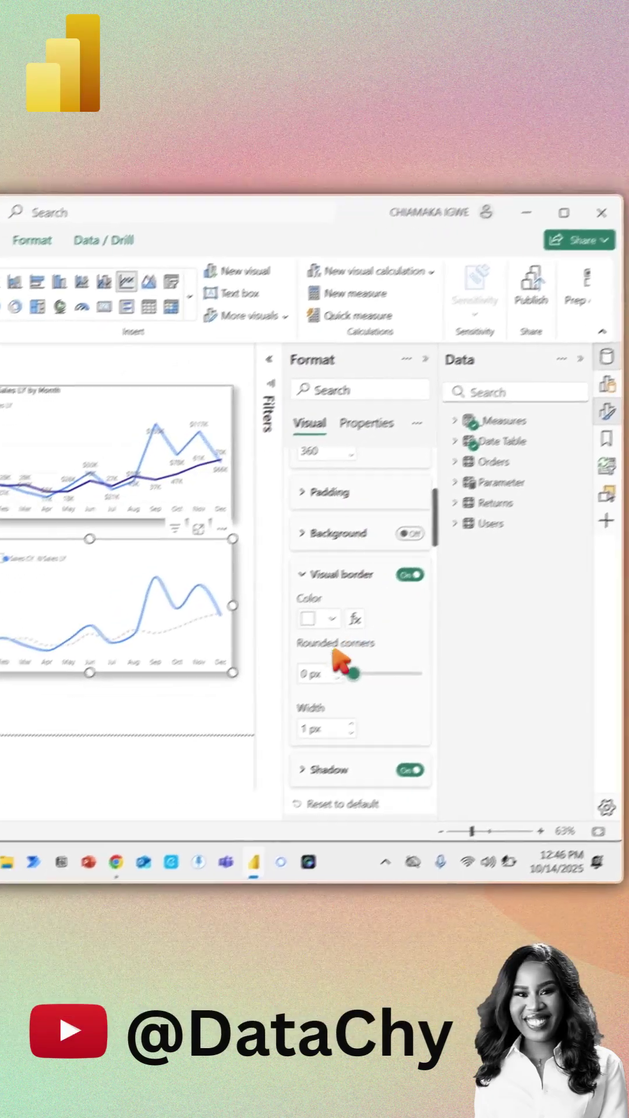
{"action": "double_click", "coordinate": [315, 673]}
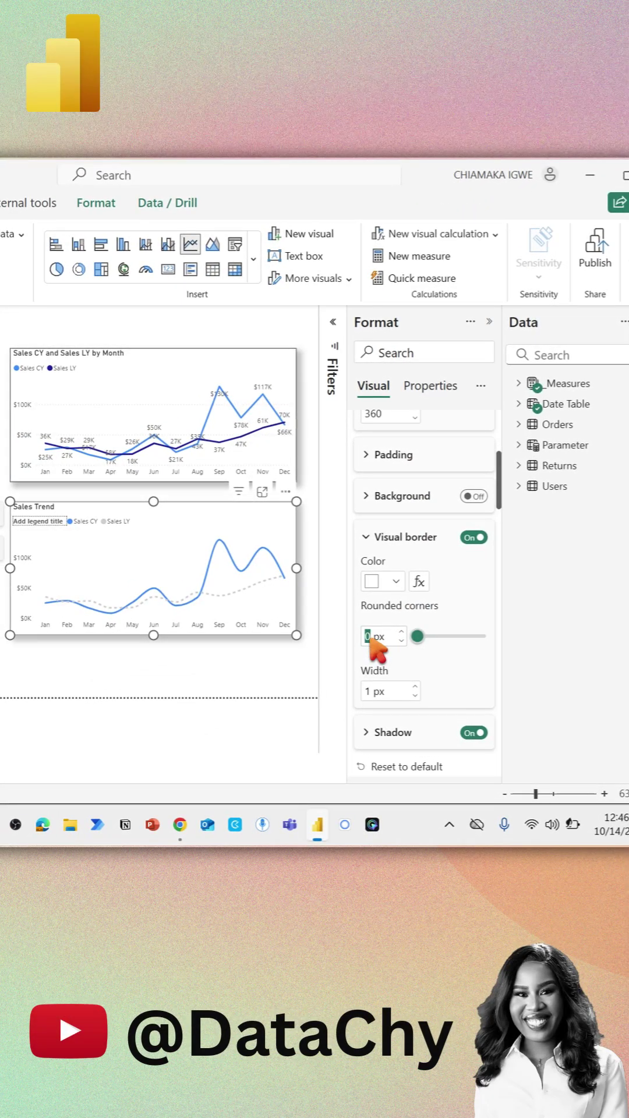
{"action": "type", "text": "5"}
{"action": "key", "text": "Return"}
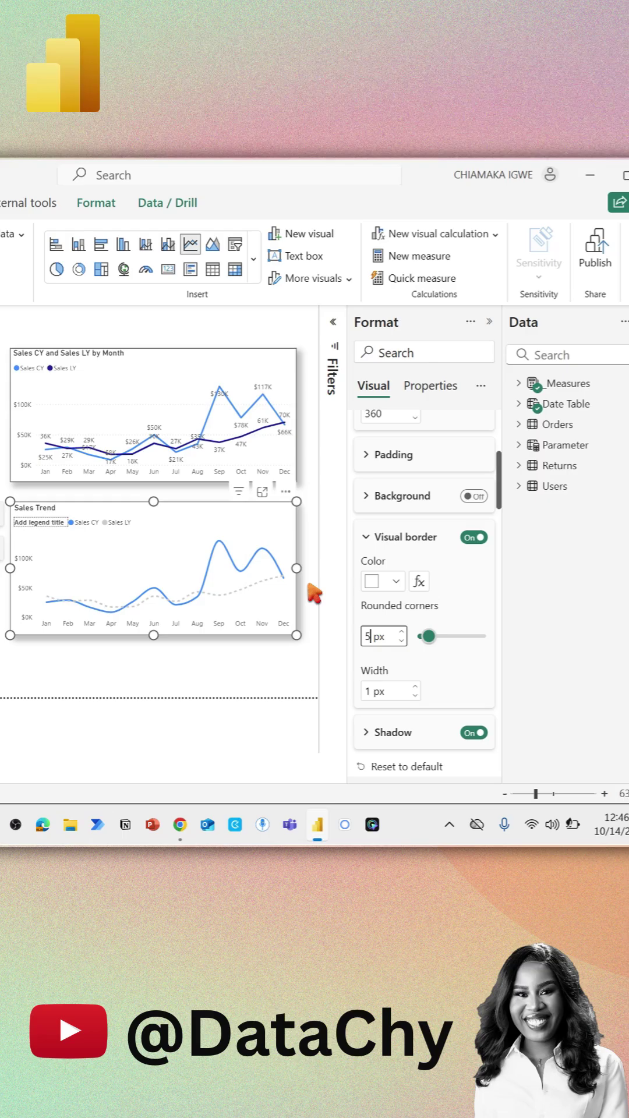
{"action": "left_click", "coordinate": [312, 594]}
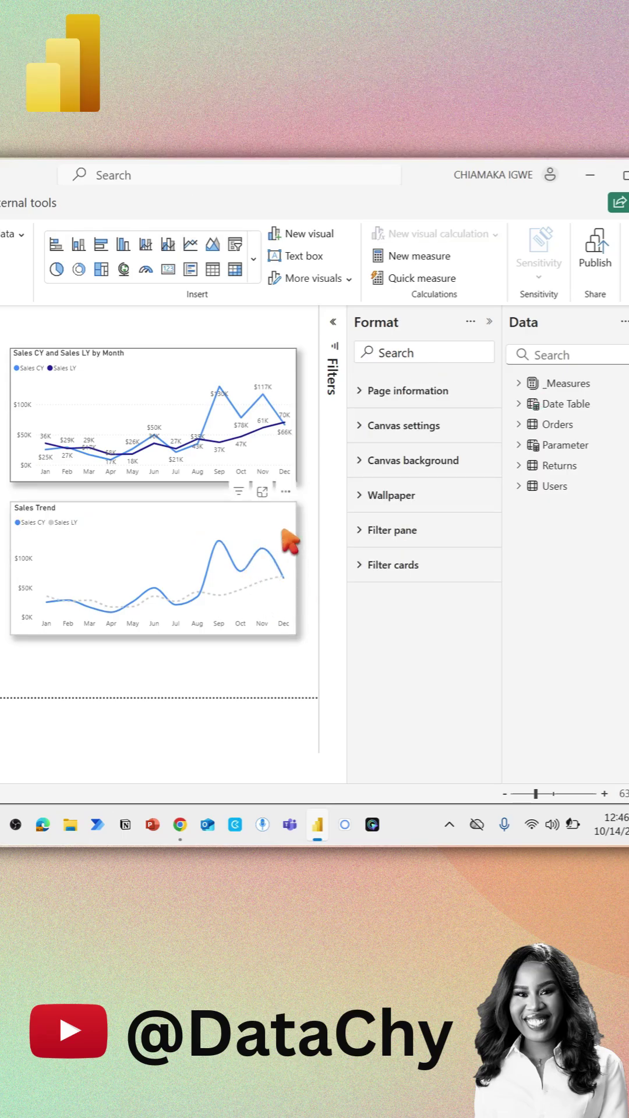
Set the Sales Trend chart's shadow colour to White, 20% darker.
{"action": "left_click", "coordinate": [289, 539]}
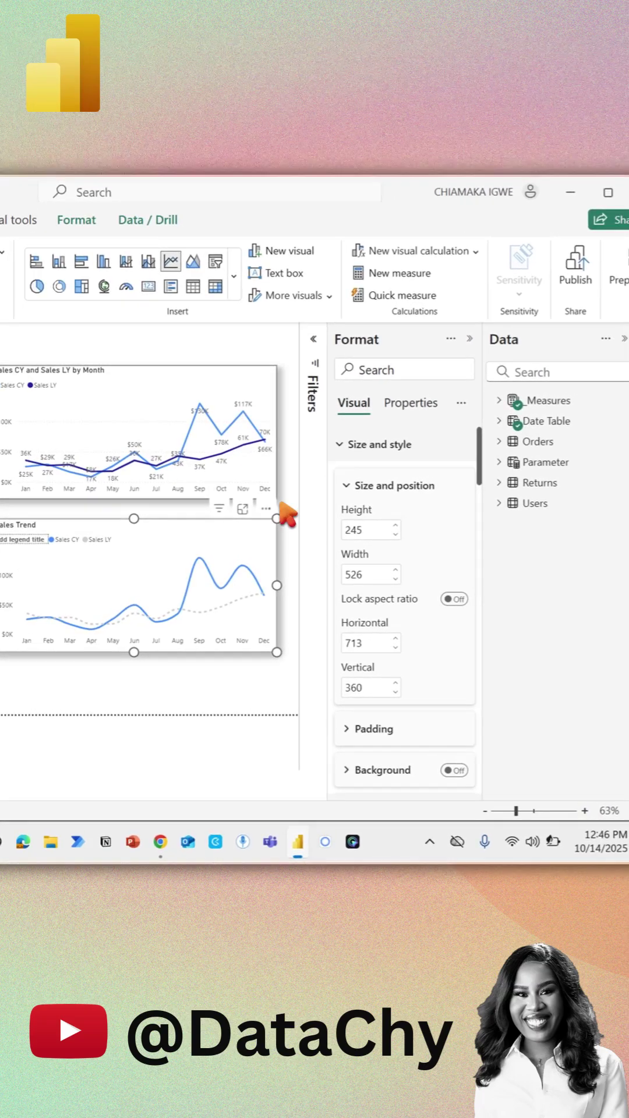
{"action": "scroll", "coordinate": [371, 651], "scroll_direction": "down", "scroll_amount": 2}
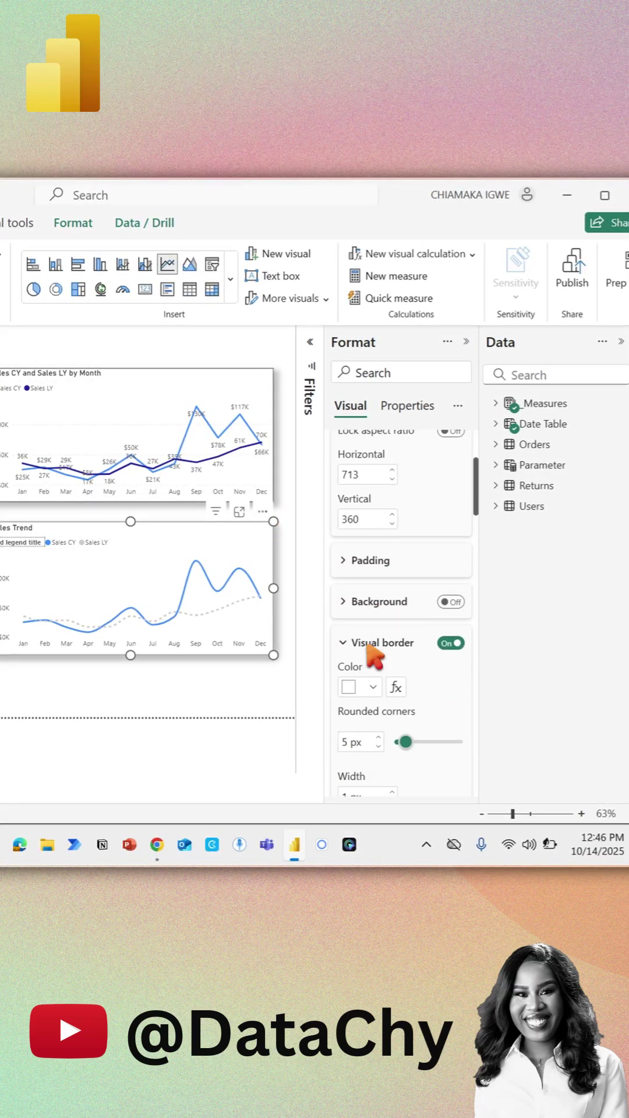
{"action": "scroll", "coordinate": [358, 640], "scroll_direction": "down", "scroll_amount": 3}
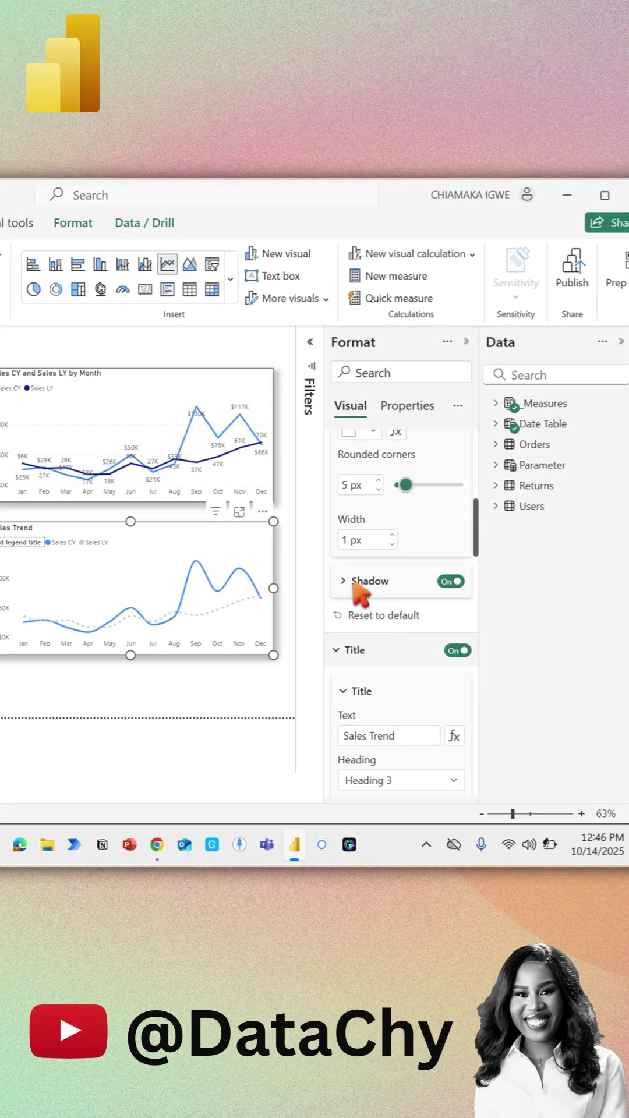
{"action": "left_click", "coordinate": [355, 582]}
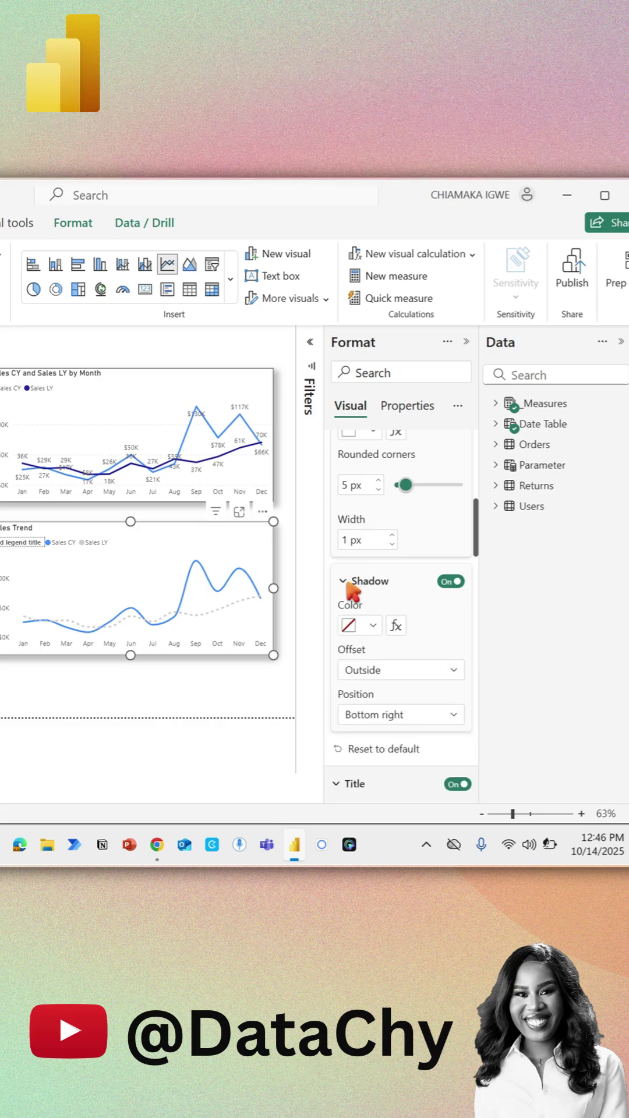
{"action": "left_click", "coordinate": [372, 626]}
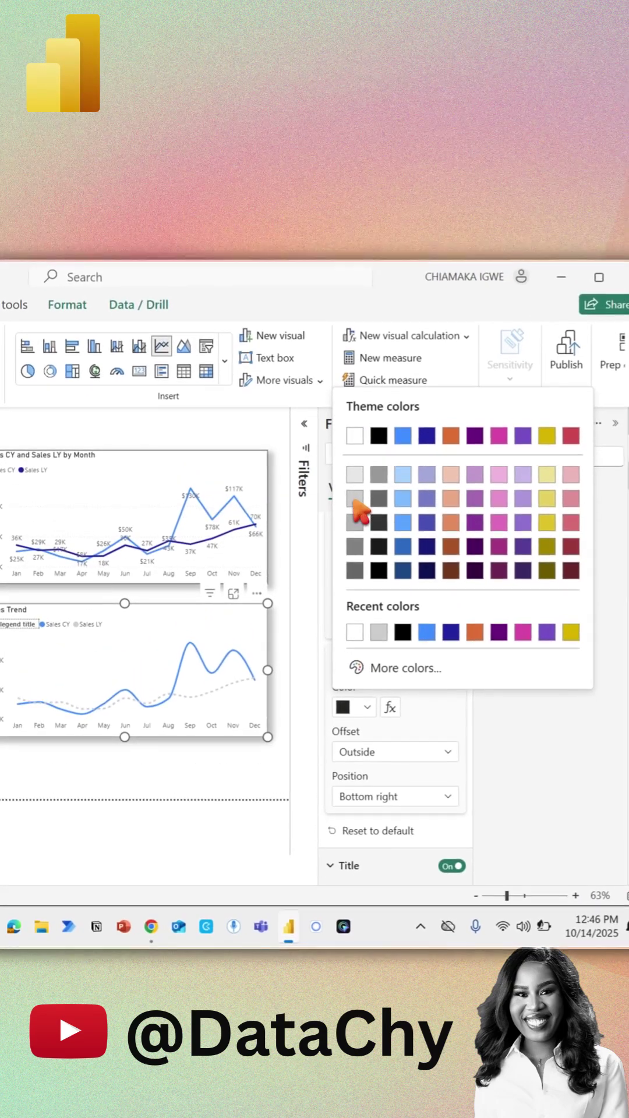
{"action": "left_click", "coordinate": [356, 507]}
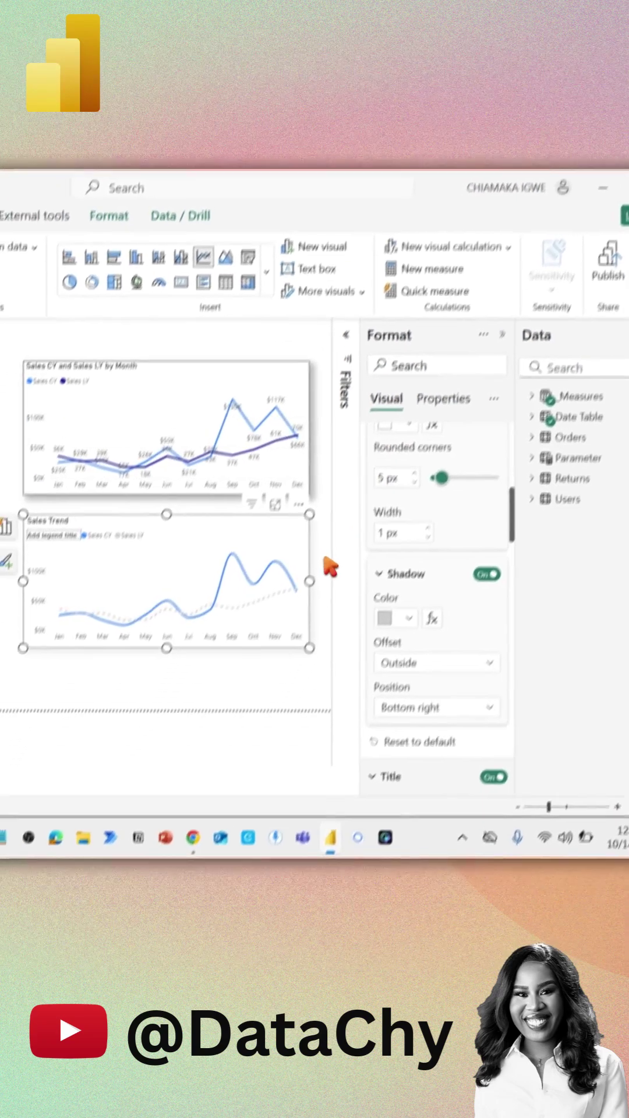
{"action": "left_click", "coordinate": [301, 572]}
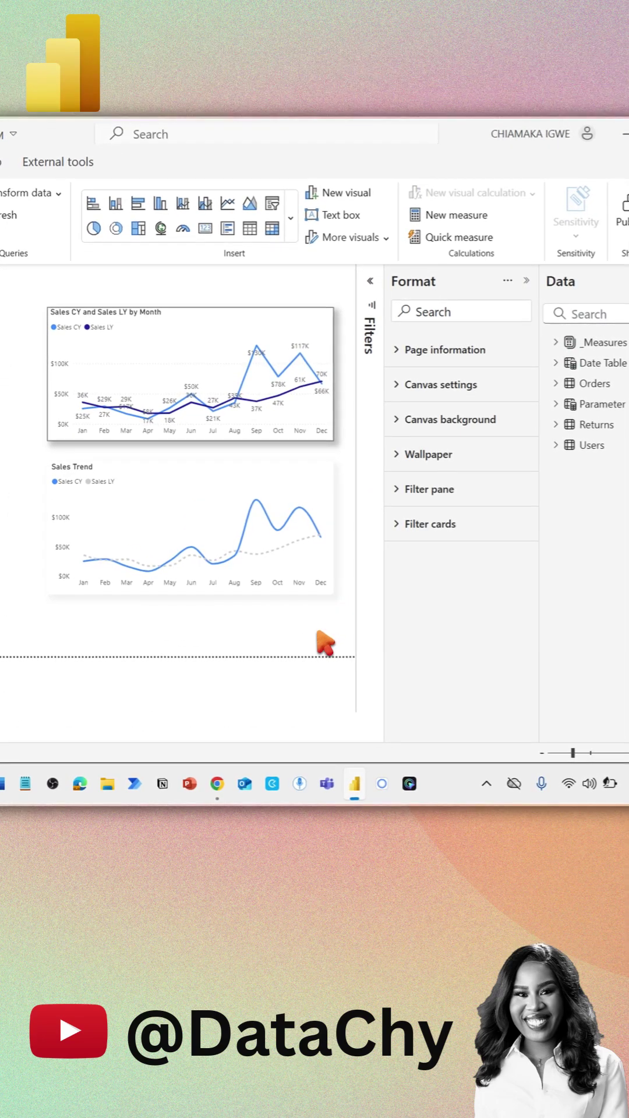